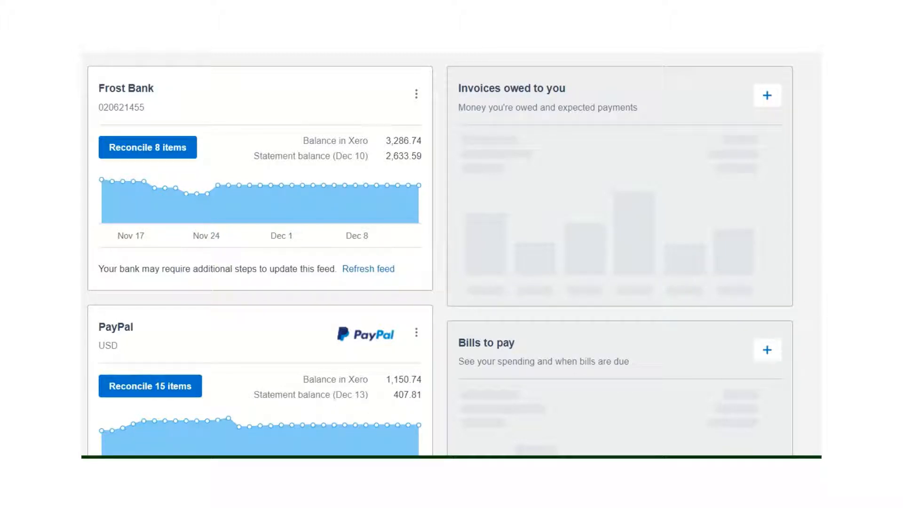
- Open the Frost Bank items for reconciliation and reconcile Checks 1031 to Centennial Lending under account 6200 - Mortgage
left_click(149, 147)
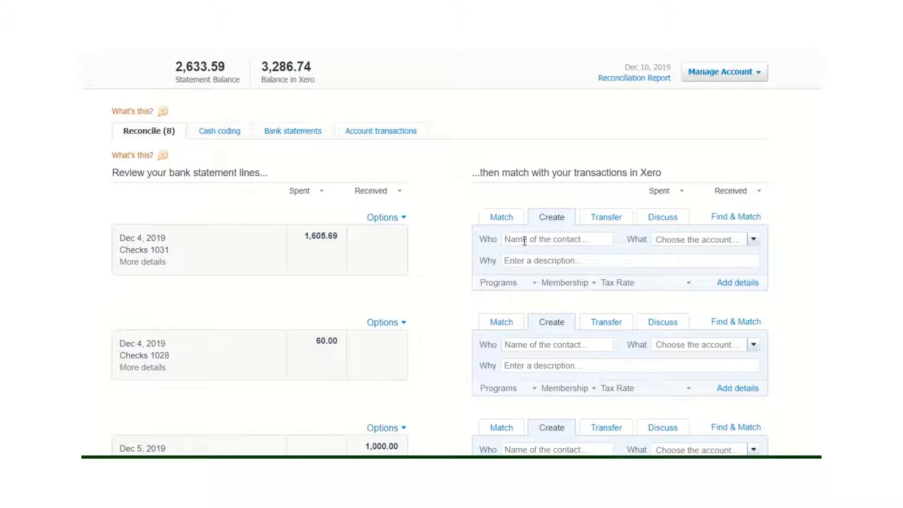
type("Cent")
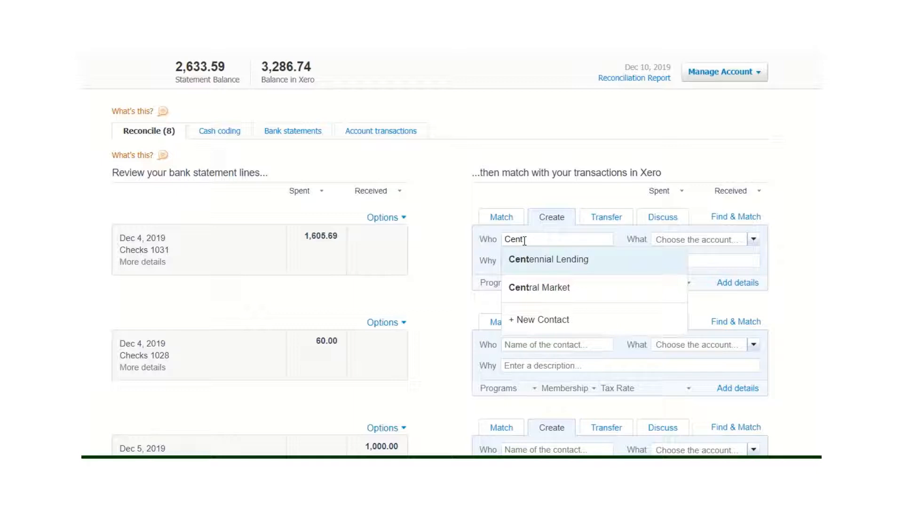
left_click(528, 259)
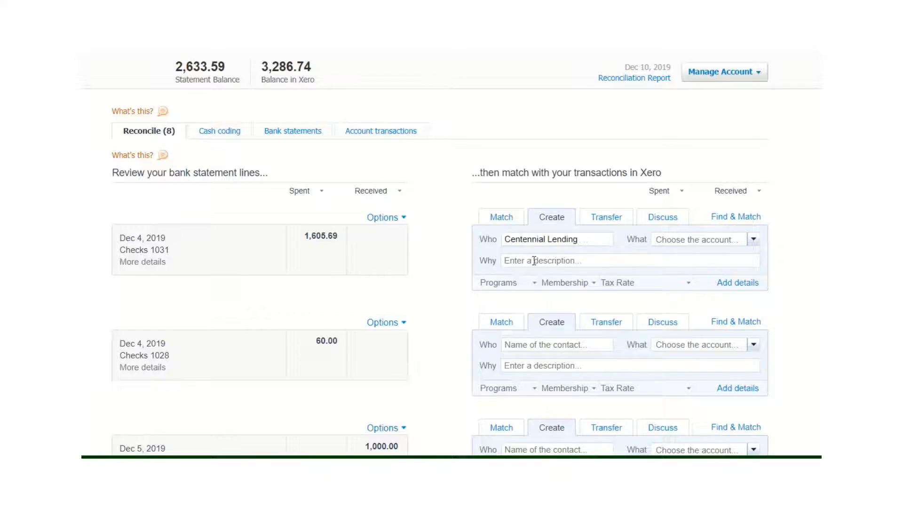
left_click(661, 239)
type("mor")
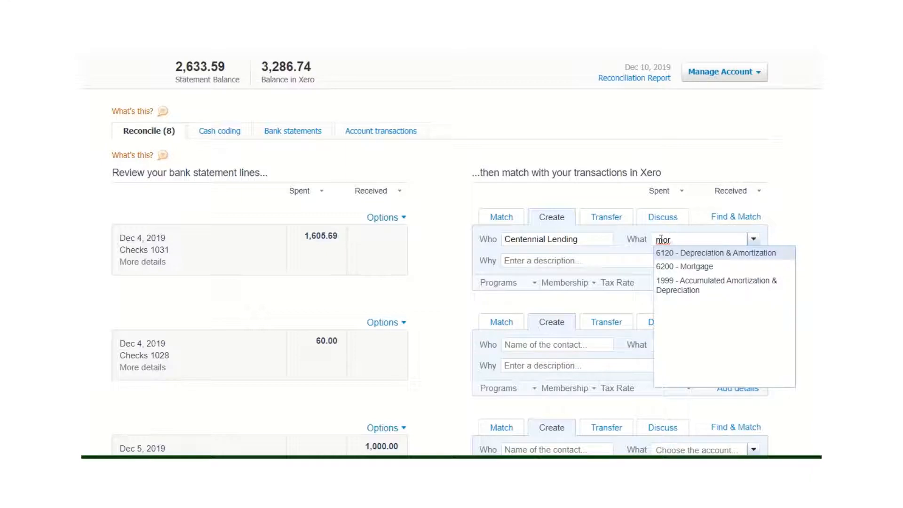
left_click(664, 268)
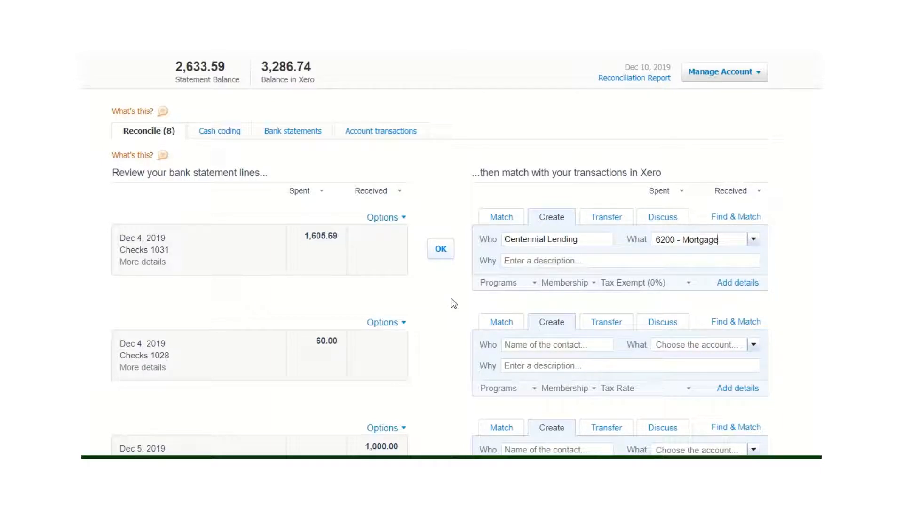
left_click(442, 252)
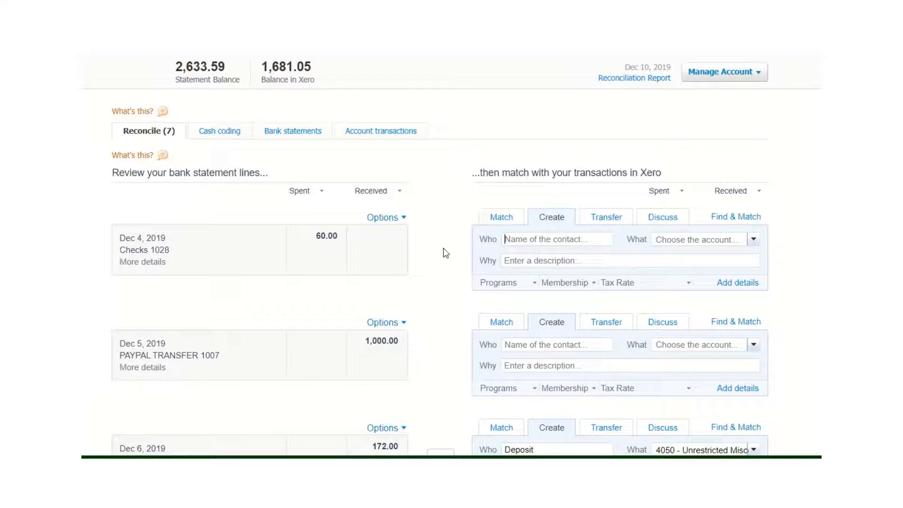
- Reconcile Checks 1028 with the payee's contact name, account 6210 - Repairs & Maintenance and the description "Lawn care"
type("Nat")
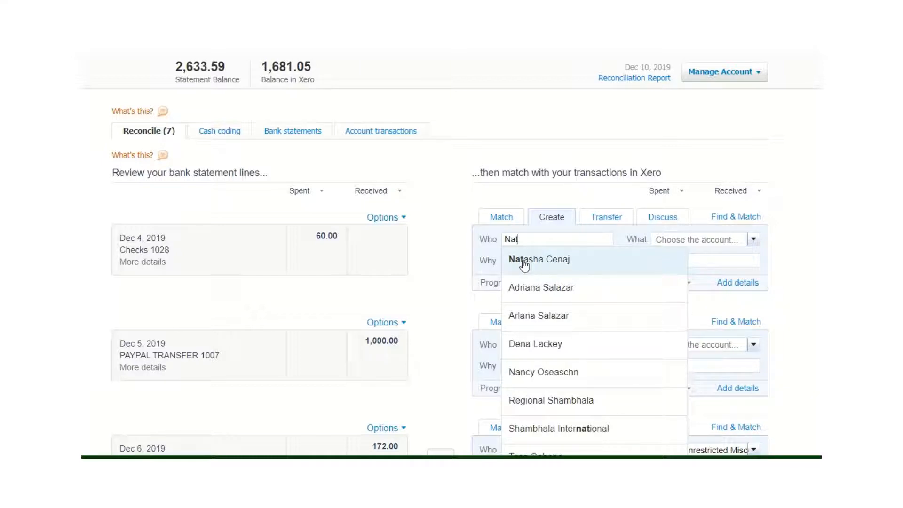
left_click(525, 265)
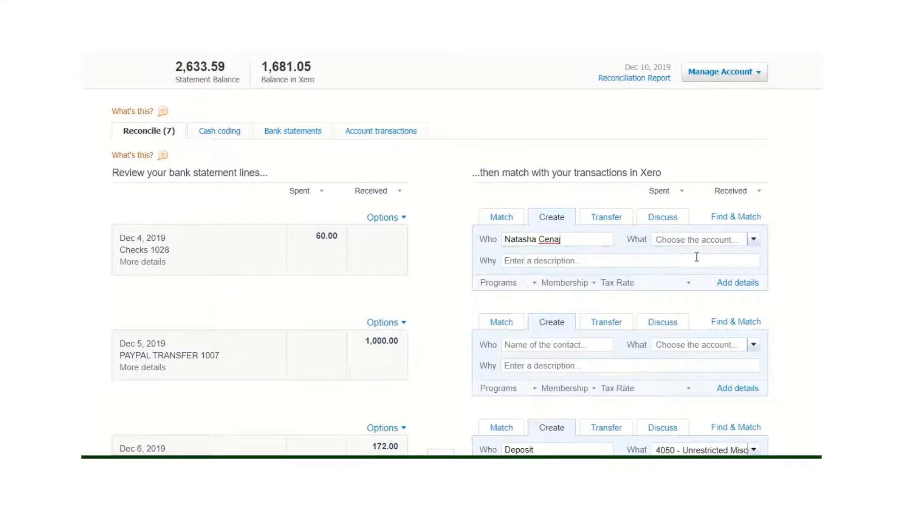
left_click(664, 241)
type("mai")
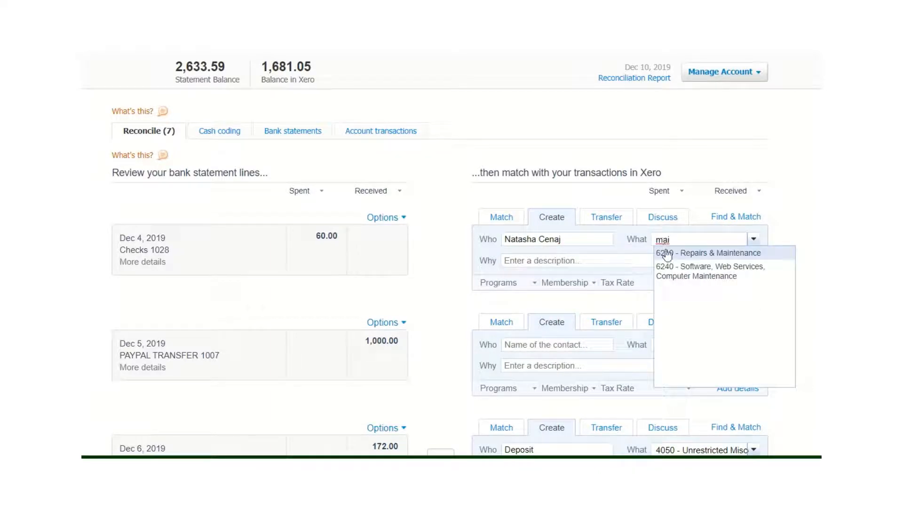
left_click(668, 254)
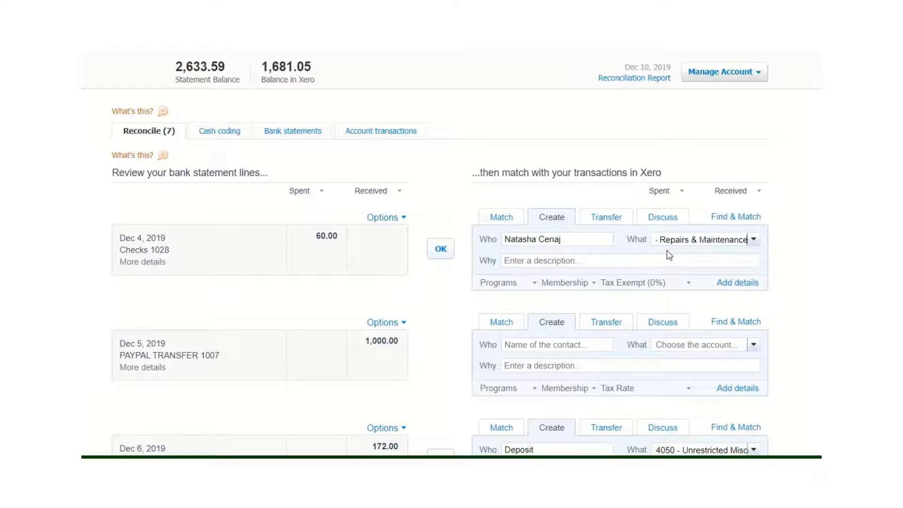
left_click(508, 261)
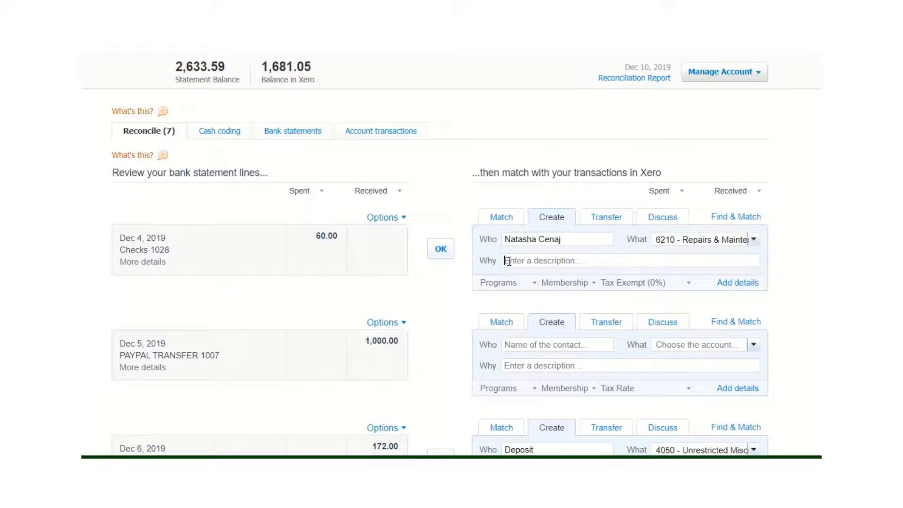
type("Lawn care")
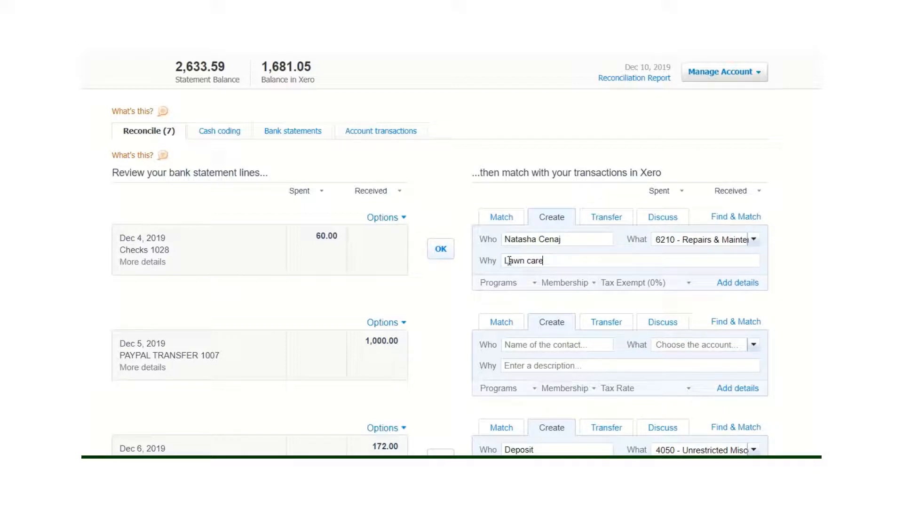
left_click(440, 249)
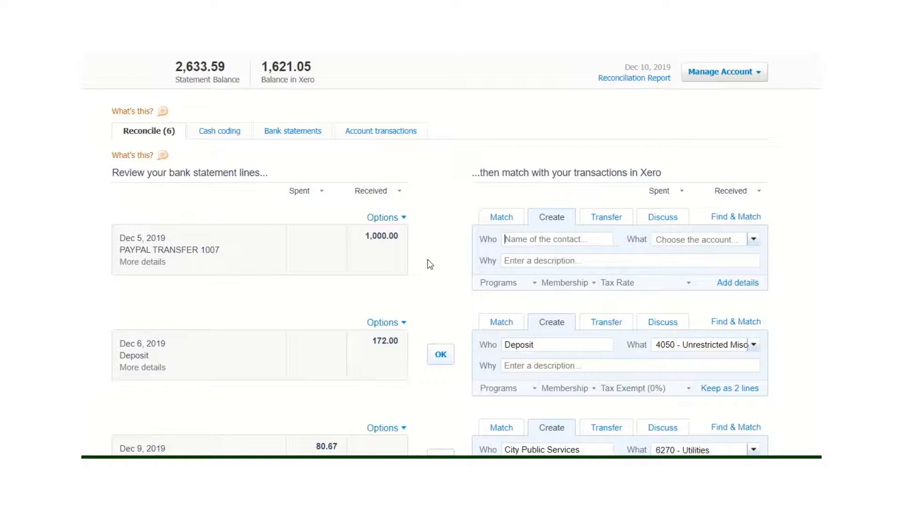
- Reconcile the 1,000.00 PAYPAL TRANSFER 1007 line as a transfer with the PayPal account
left_click(604, 220)
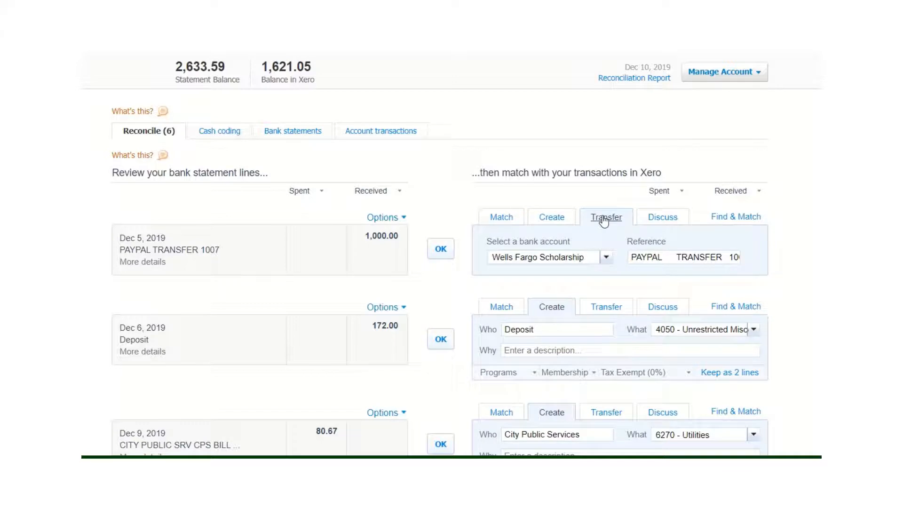
left_click(607, 260)
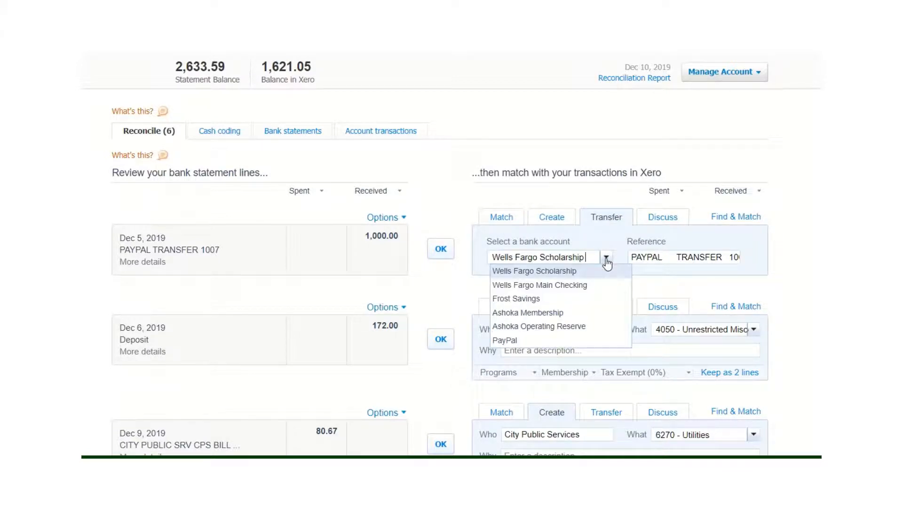
left_click(518, 339)
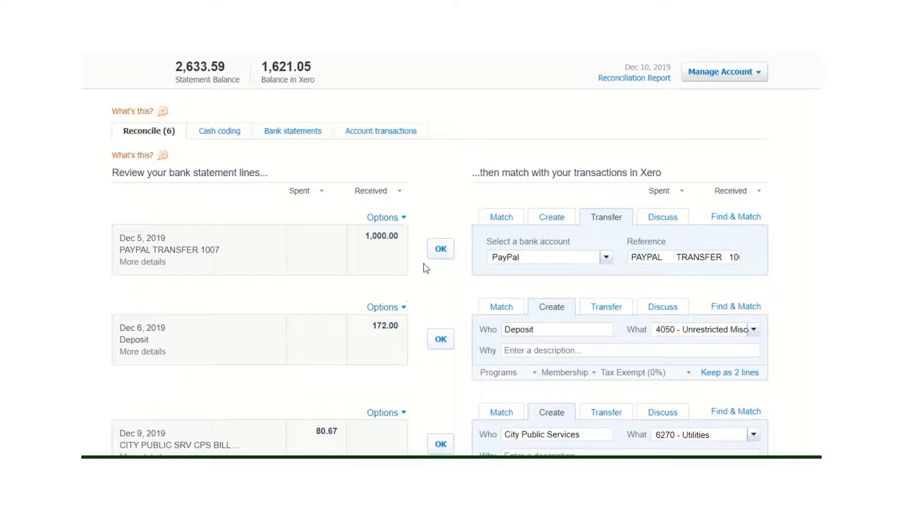
left_click(441, 248)
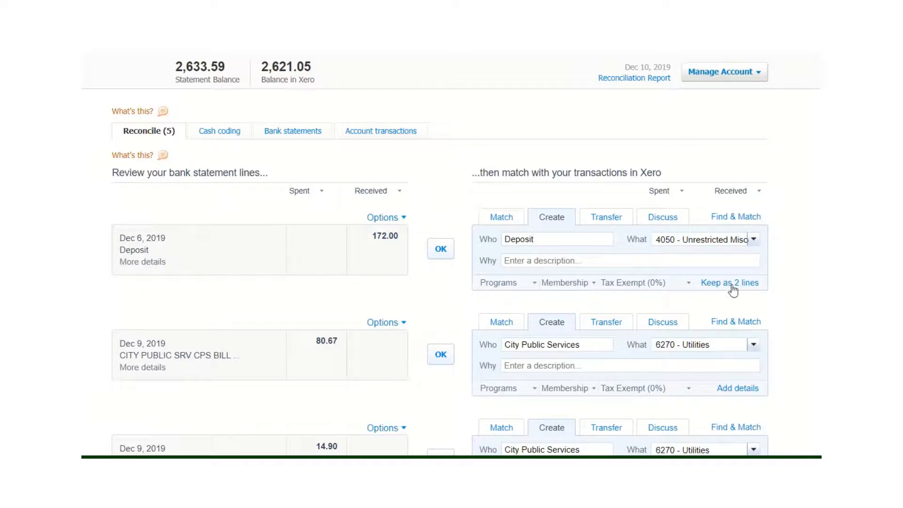
- Keep the Dec 6 deposit as two lines and set the 4050 - Unrestricted donations line's unit price to 72
left_click(754, 242)
left_click(754, 241)
left_click(731, 284)
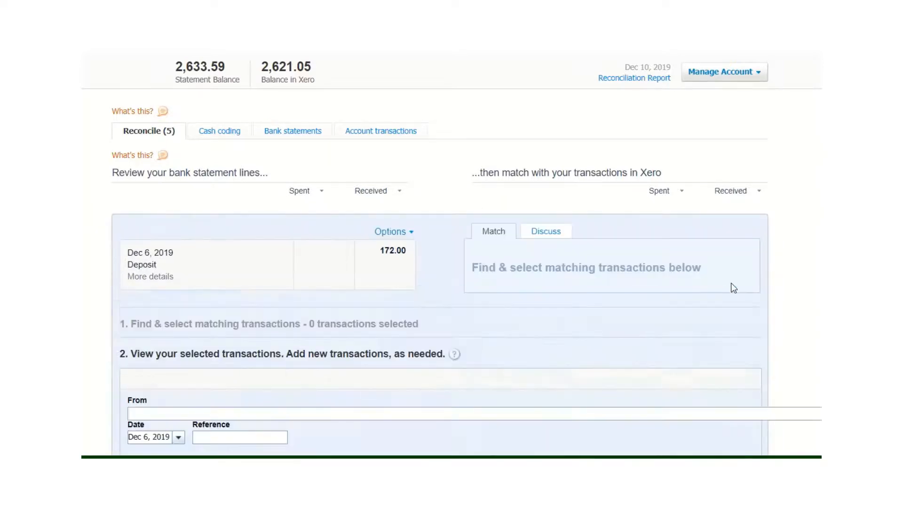
scroll(439, 273, "down", 3)
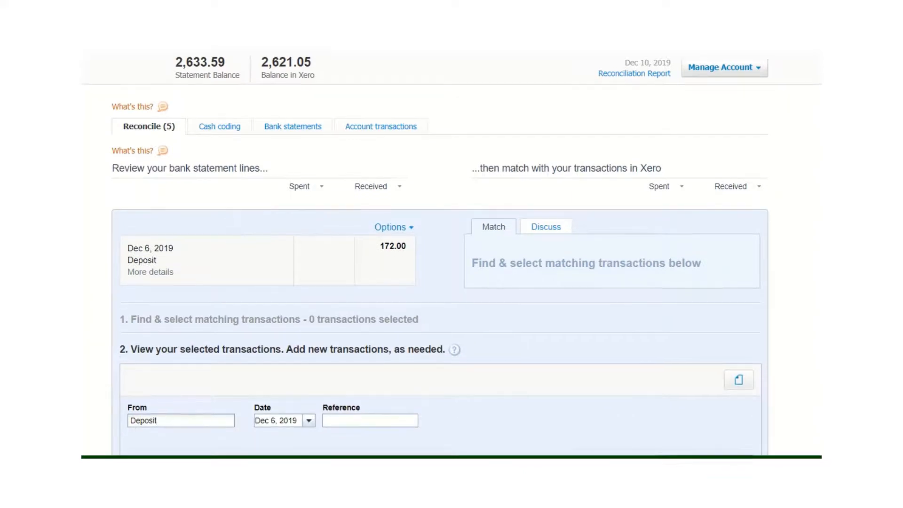
scroll(440, 273, "down", 3)
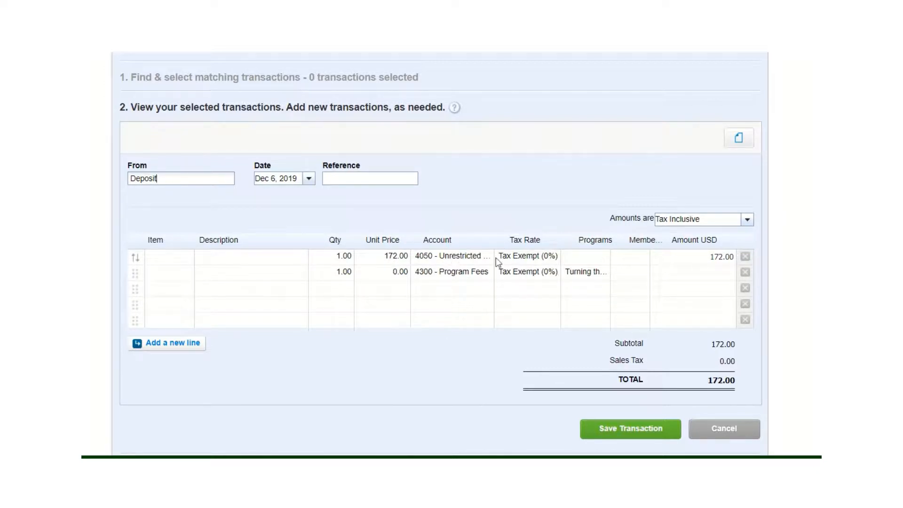
left_click(381, 260)
type("72")
key("Tab")
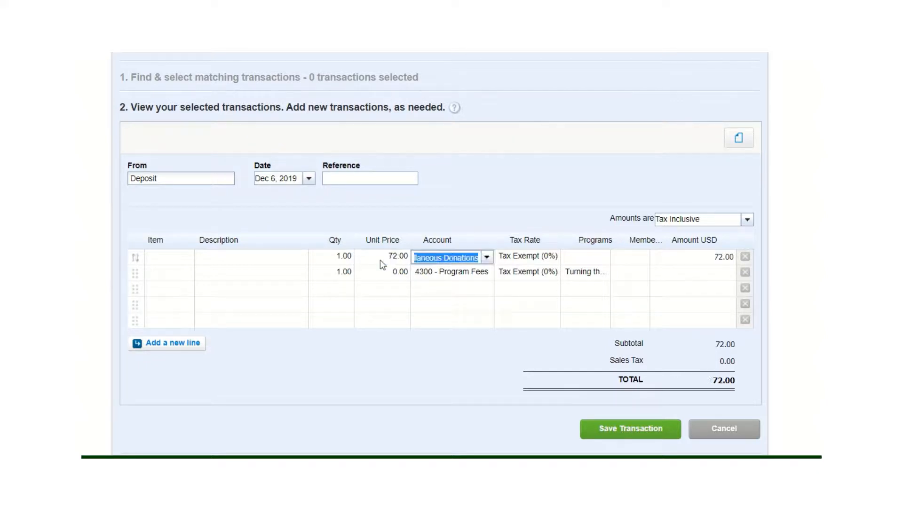
- Enter "Donation bowl" as the description of the deposit's unrestricted donations line
left_click(228, 263)
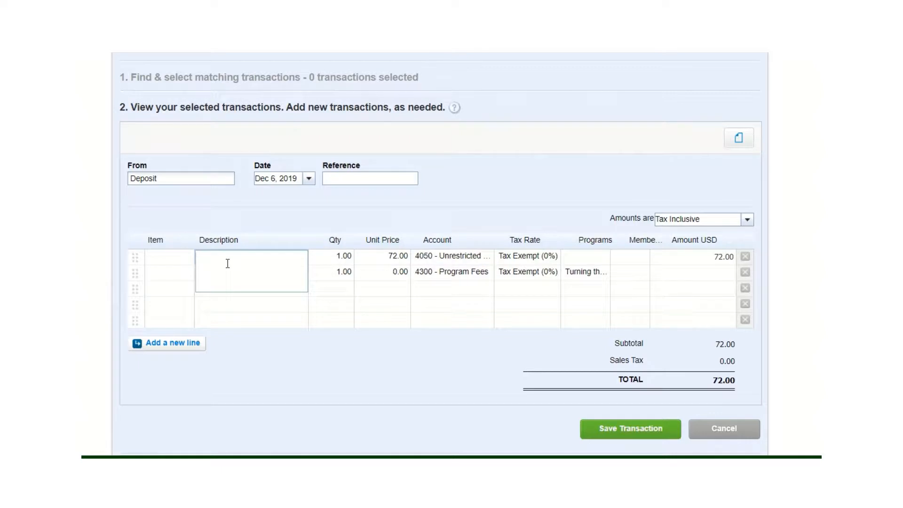
type("Donation bowl")
key("Tab")
key("Tab")
key("Tab")
key("Tab")
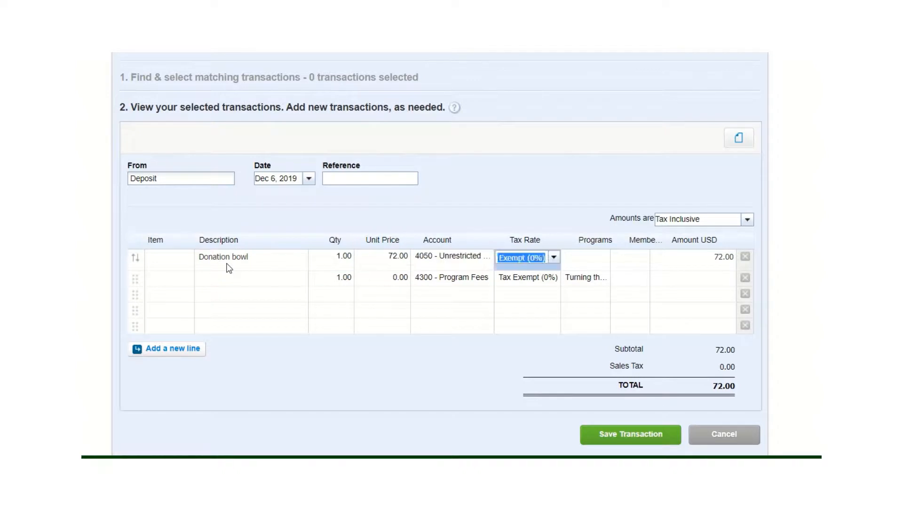
- Set the 4300 - Program Fees line's unit price to 100 and assign it to the Level 1 program
left_click(380, 282)
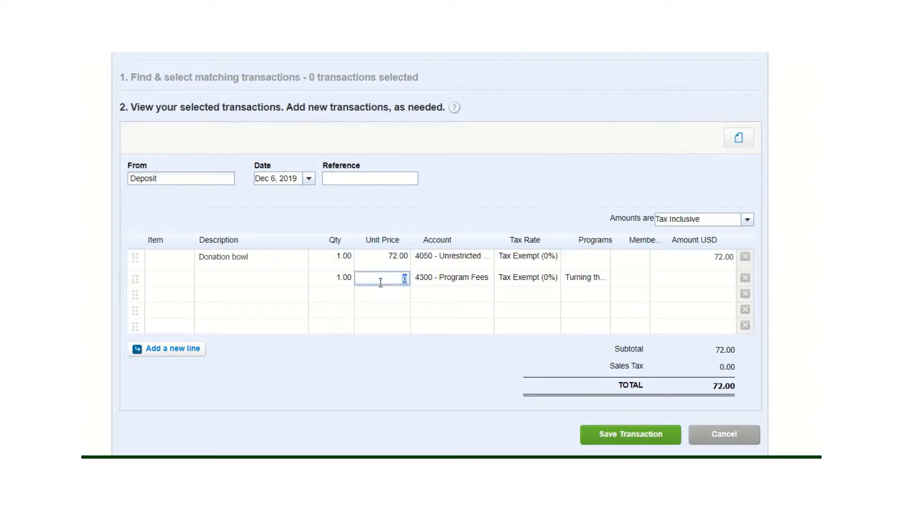
type("100")
key("Tab")
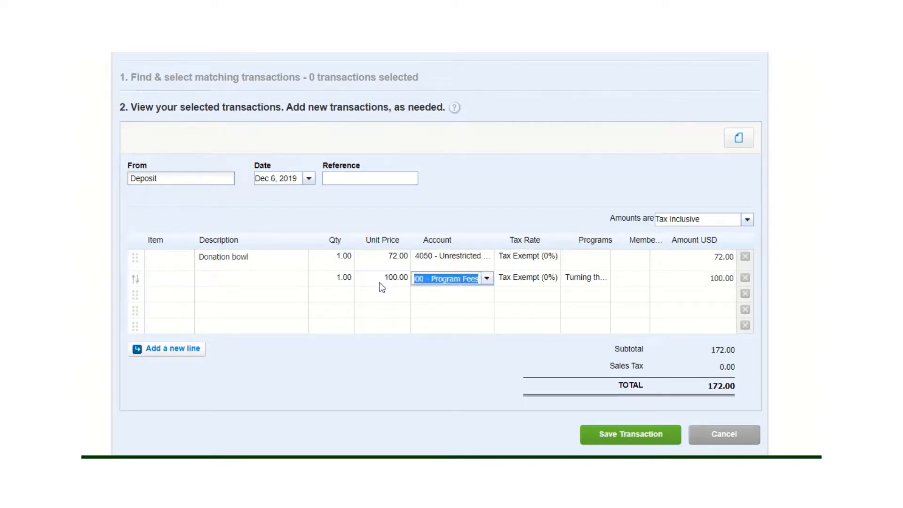
key("Tab")
left_click(589, 284)
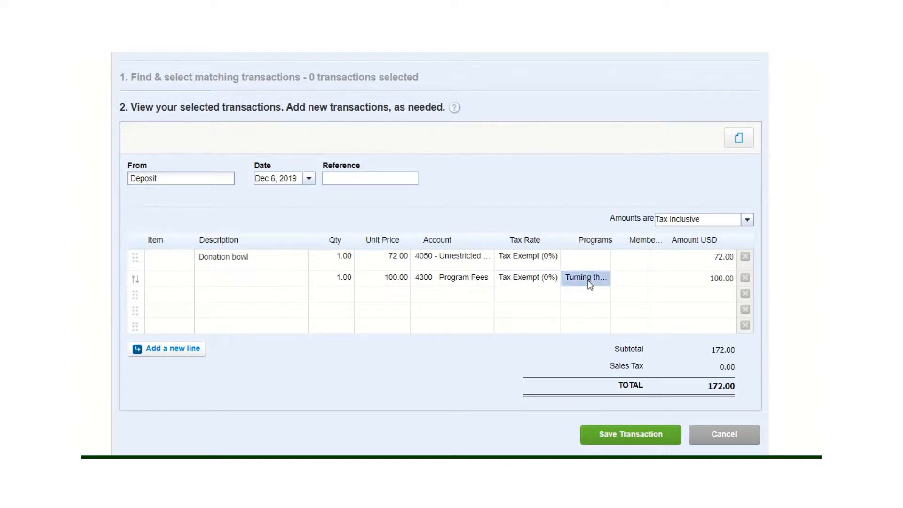
left_click(603, 279)
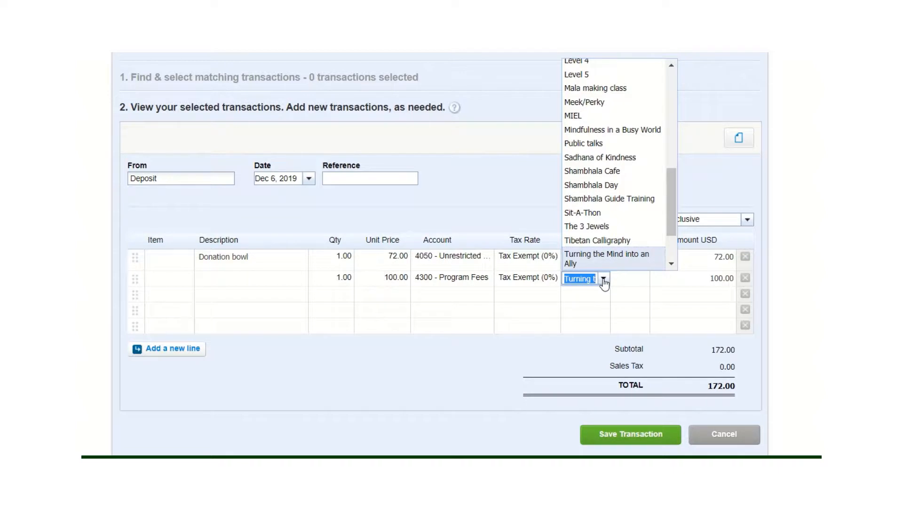
left_click_drag(672, 218, 670, 108)
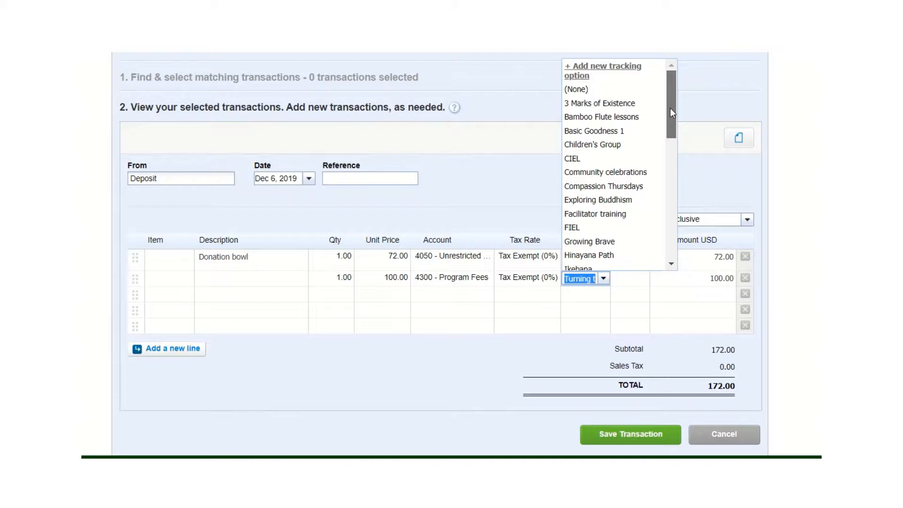
mouse_move(670, 108)
left_mouse_down()
mouse_move(679, 248)
mouse_move(679, 106)
left_mouse_up()
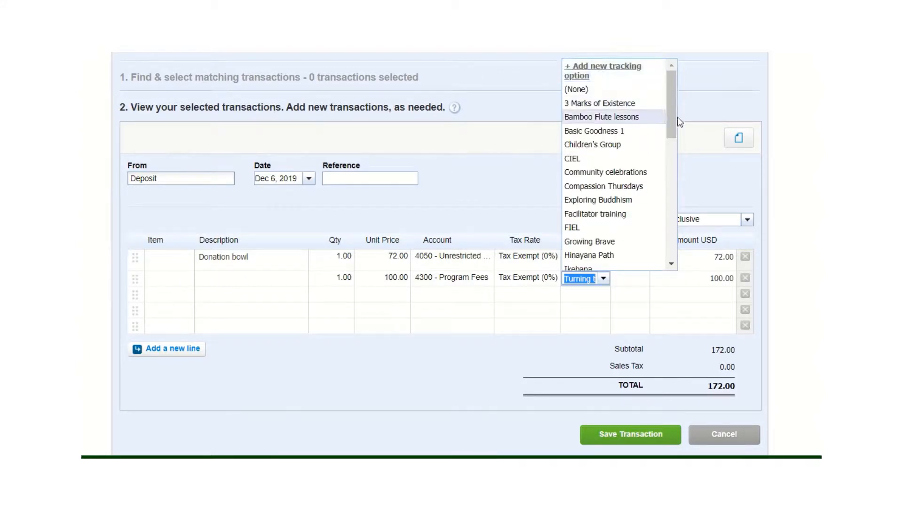
left_click_drag(673, 109, 662, 146)
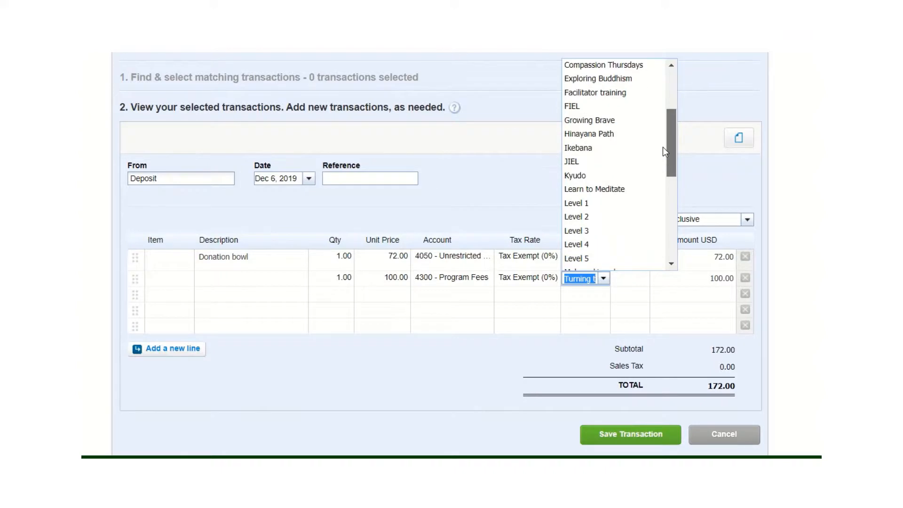
left_click(578, 202)
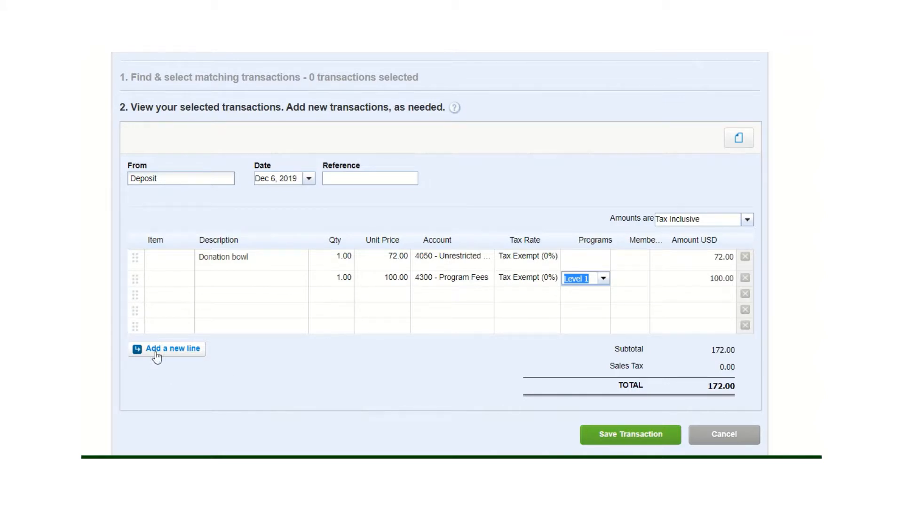
- Save the split deposit transaction and reconcile it with the Dec 6 statement line
left_click(613, 435)
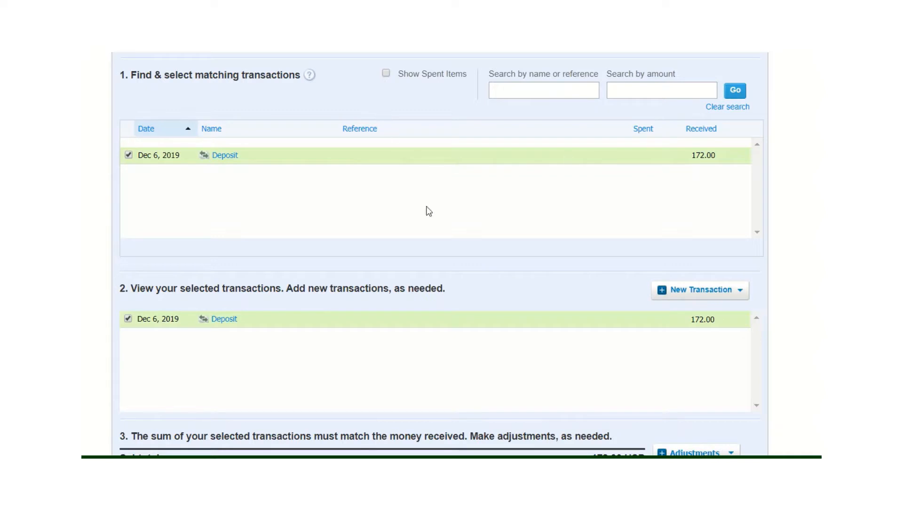
left_click_drag(427, 210, 422, 136)
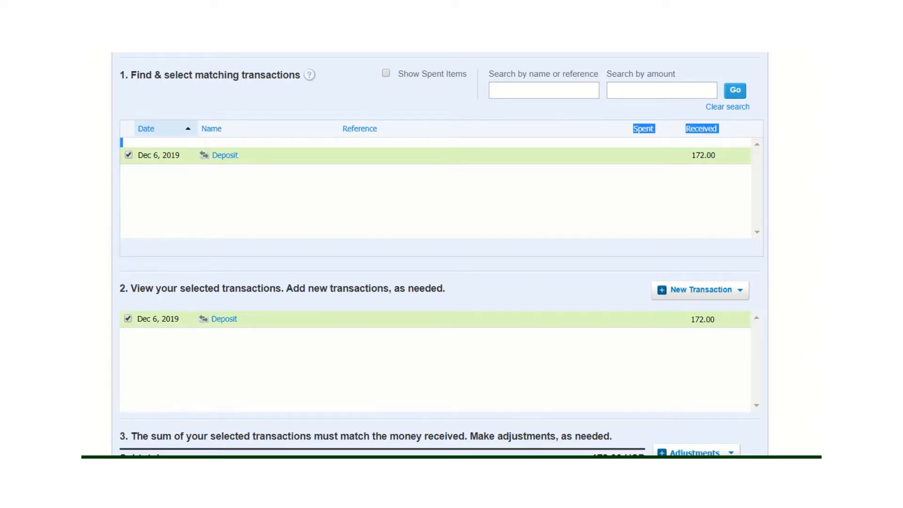
scroll(439, 254, "down", 1)
scroll(440, 254, "down", 4)
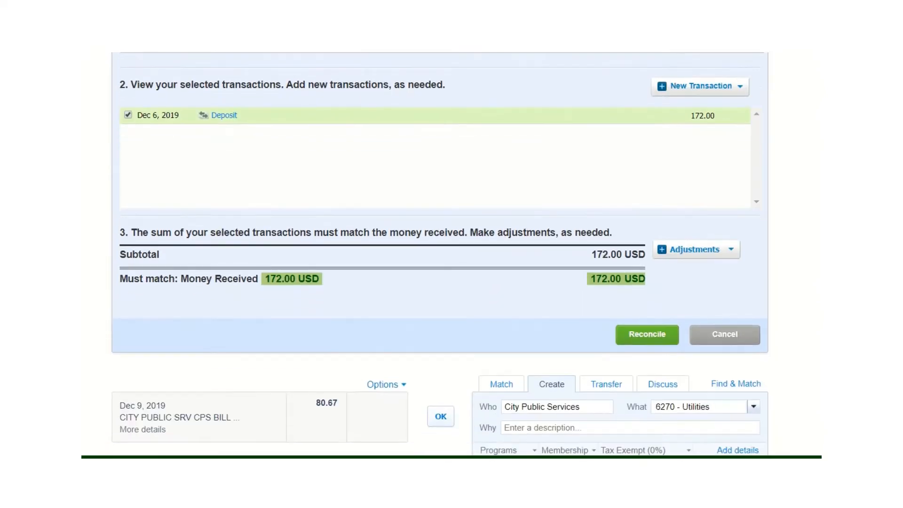
left_click(642, 339)
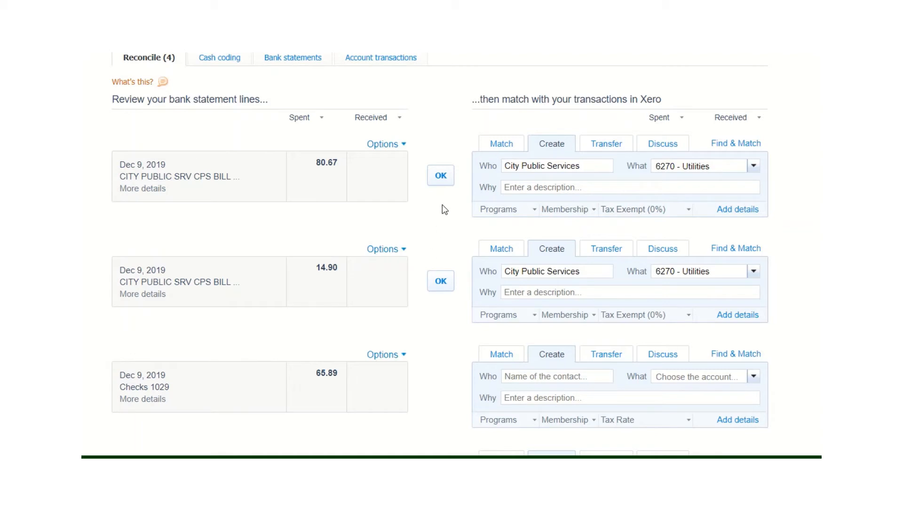
- Reconcile both Dec 9 City Public Services bills using the suggested 6270 - Utilities entries
left_click(440, 176)
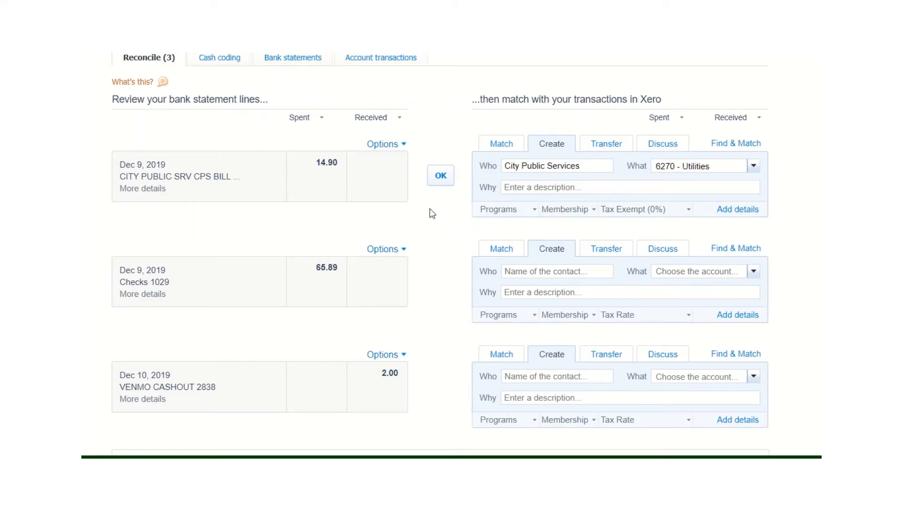
left_click(441, 177)
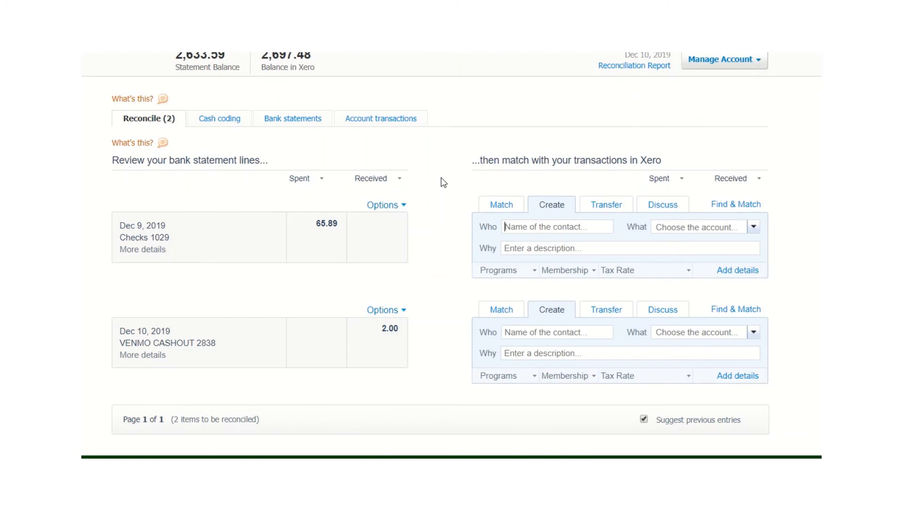